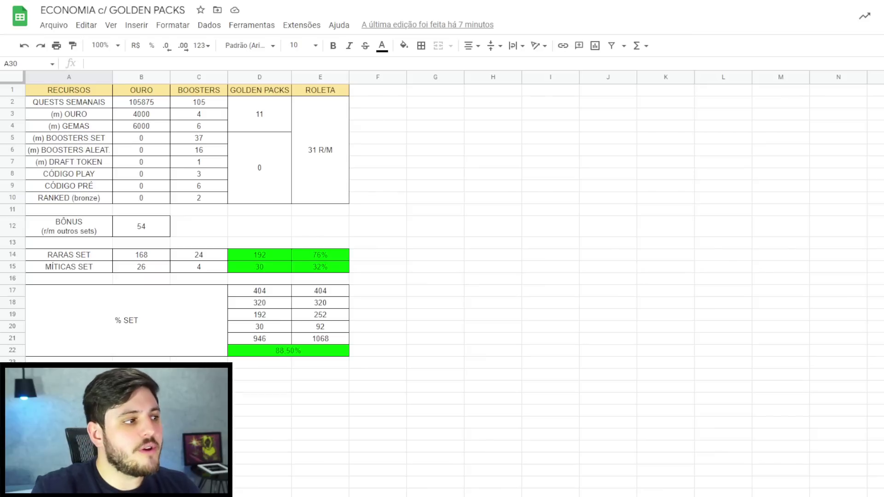
- Examine the gold and booster values for the weekly quests, (m) OURO and (m) GEMAS rows
click(144, 106)
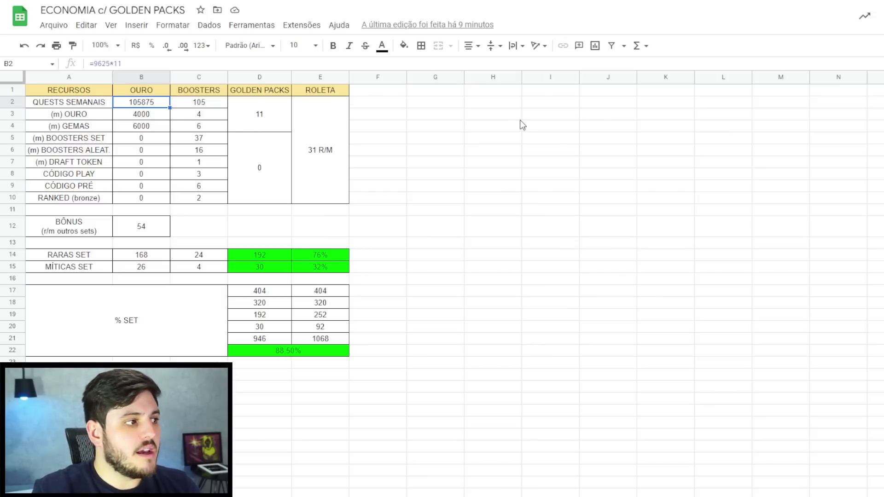
click(209, 105)
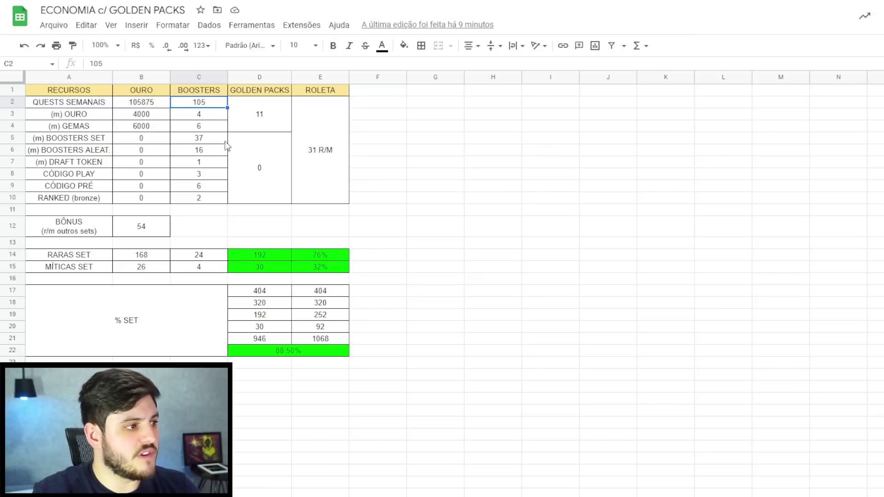
click(150, 113)
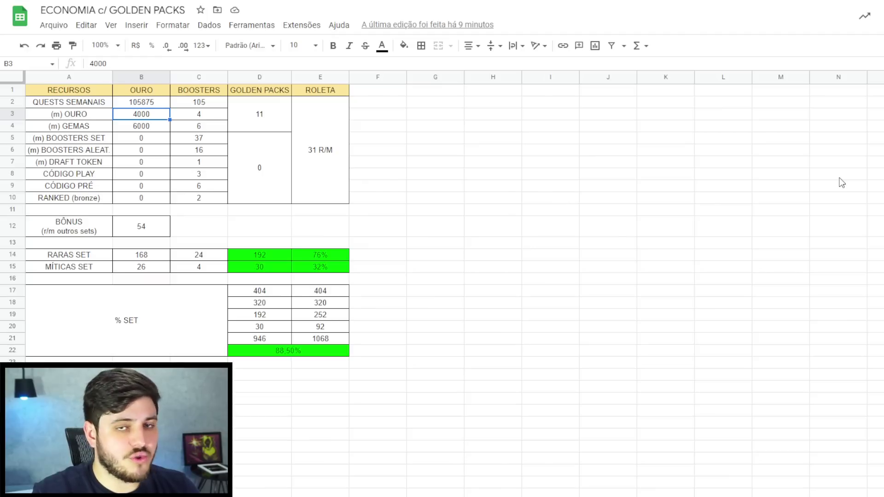
click(223, 117)
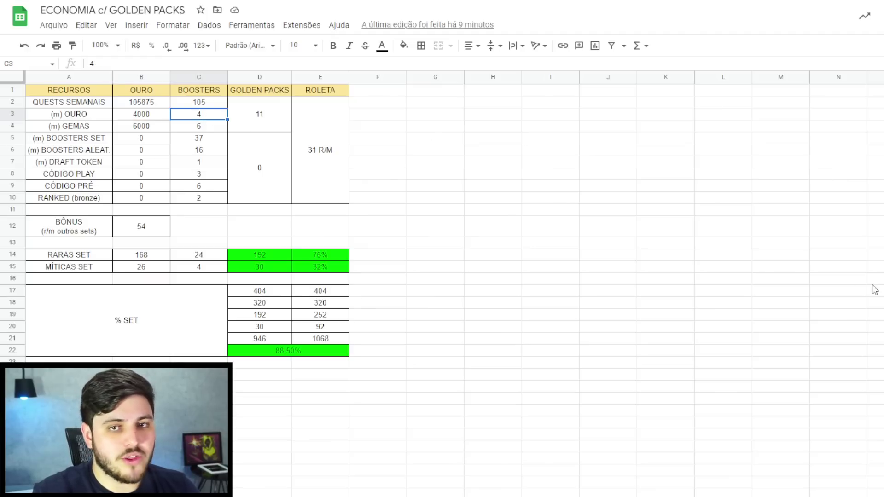
click(144, 128)
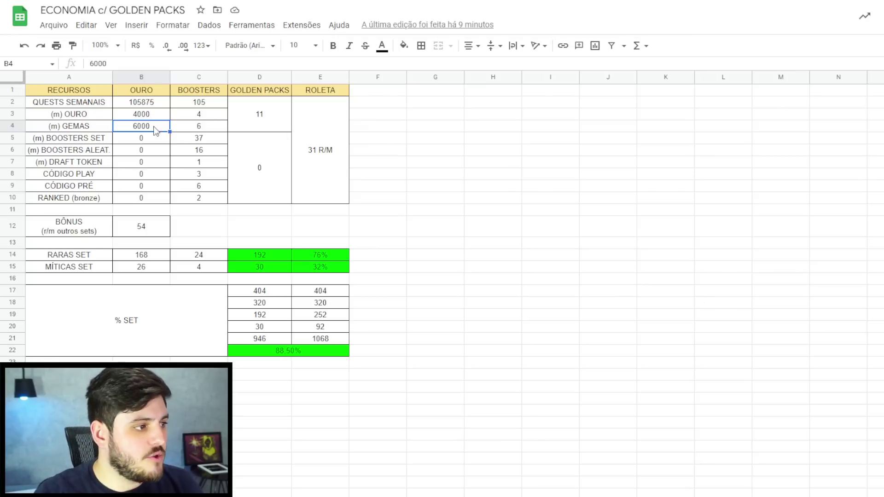
click(186, 130)
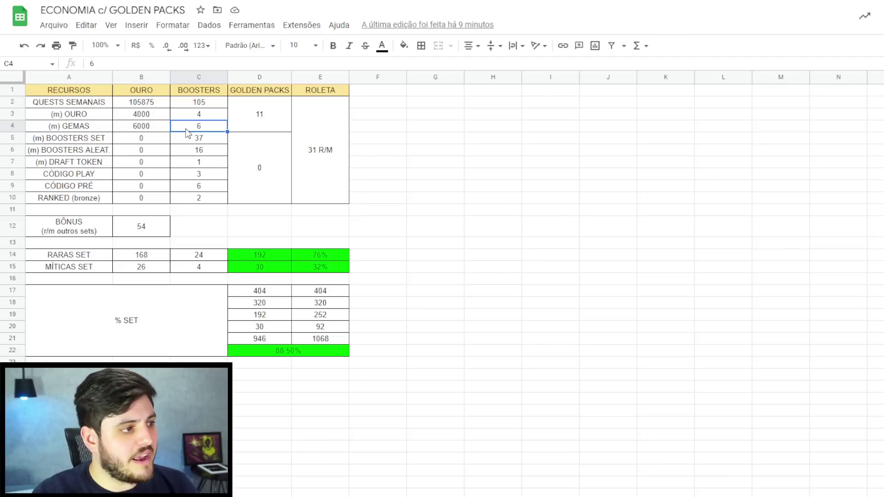
- Review the booster counts from (m) BOOSTERS SET down through draft token, the two code rows and RANKED (bronze)
click(191, 139)
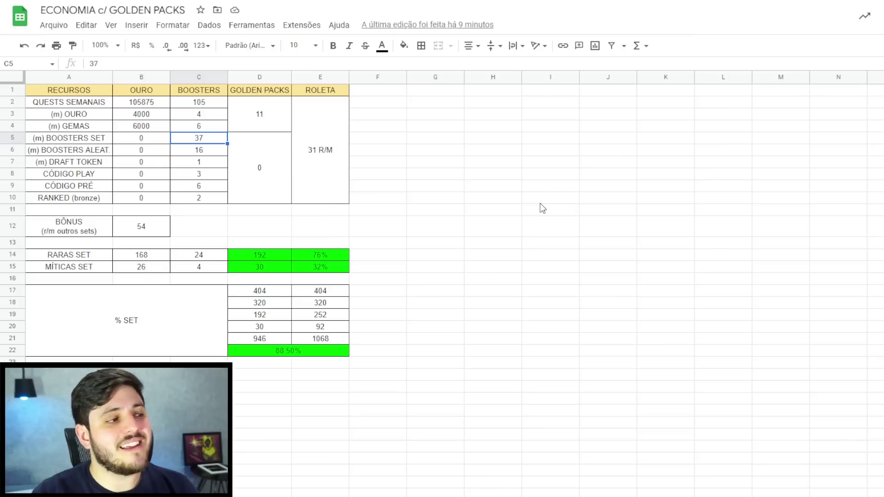
click(212, 151)
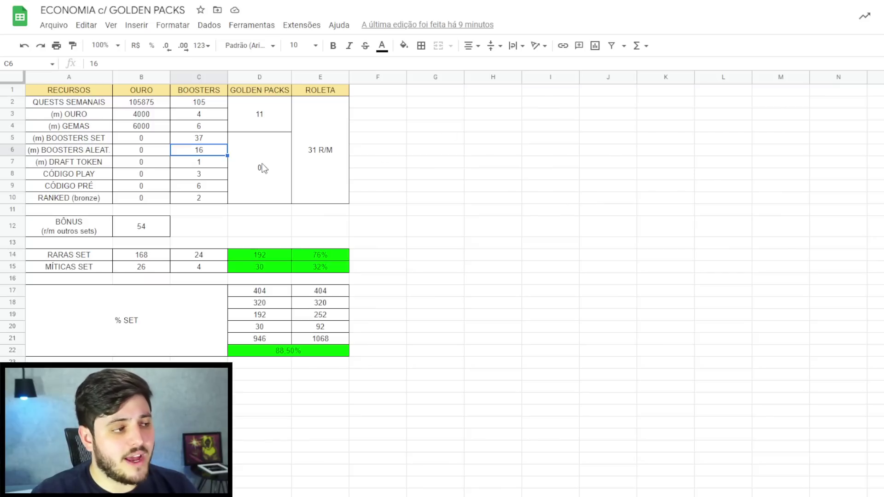
click(208, 164)
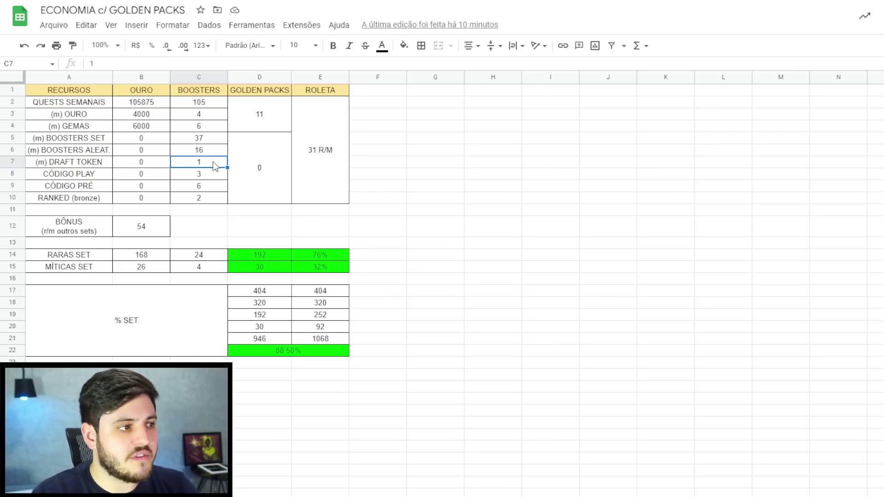
click(206, 177)
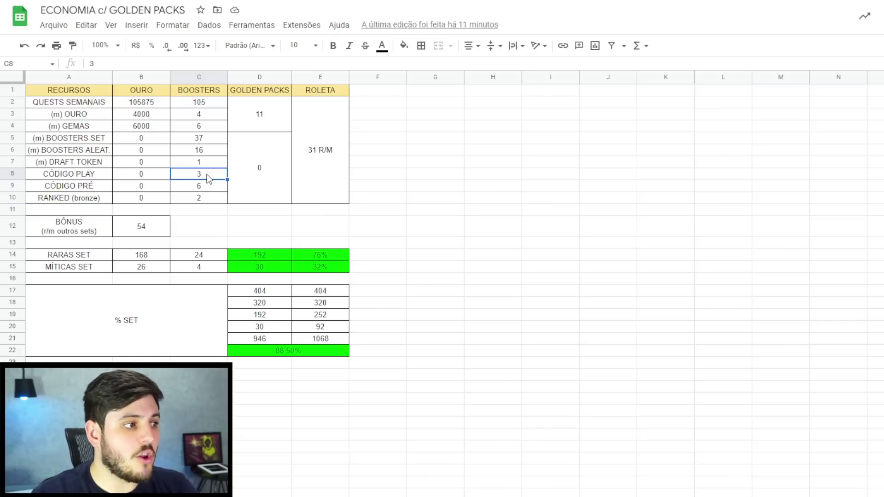
click(212, 186)
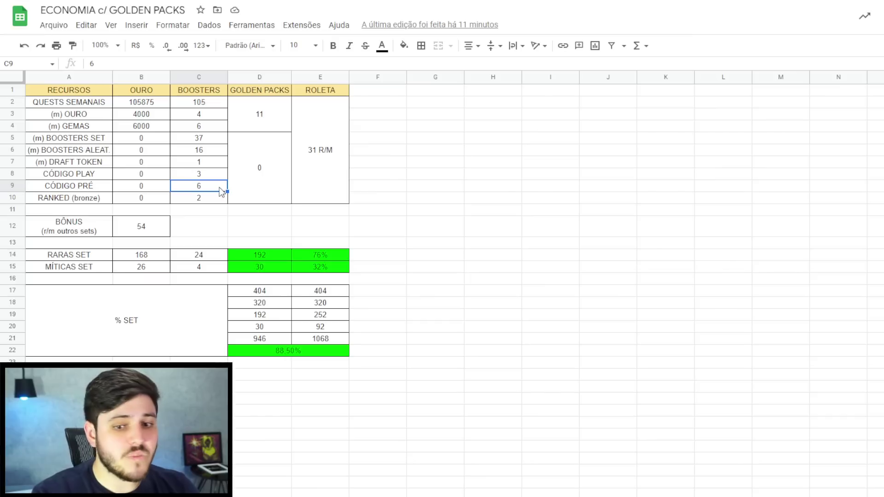
click(208, 200)
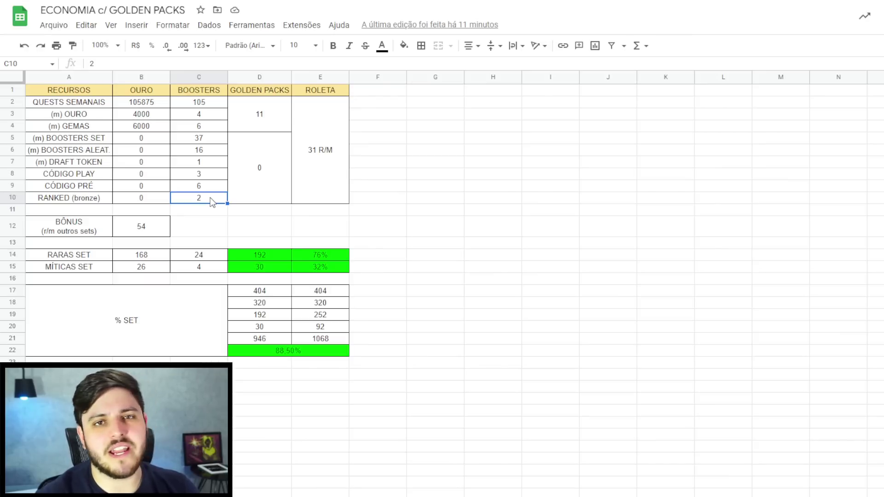
- Set the RANKED (bronze) row to 3000 gold and 9 boosters
click(148, 198)
text(3000)
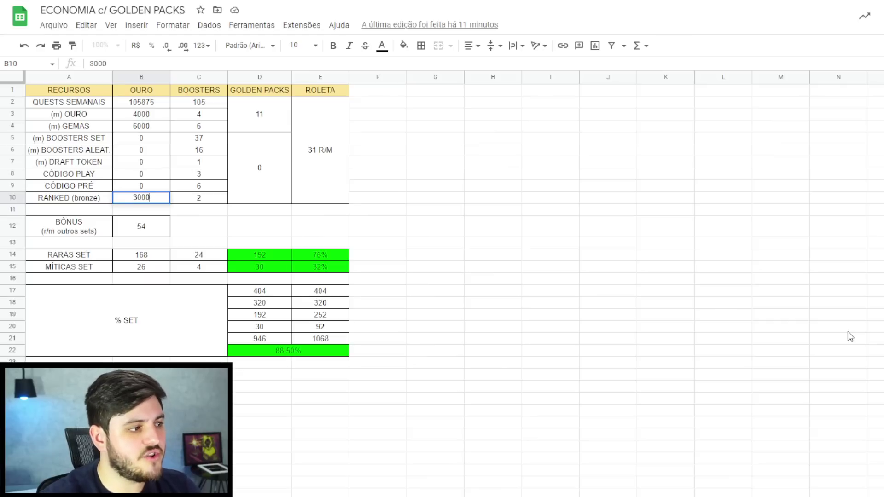
click(200, 201)
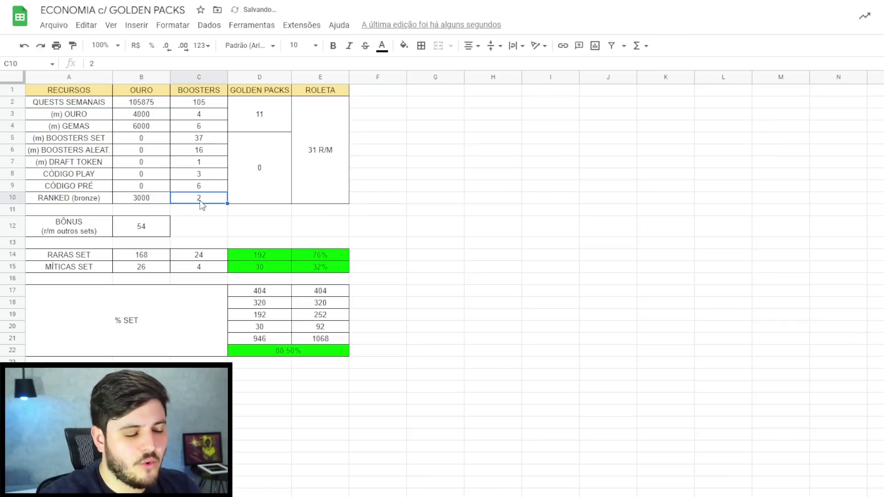
text(9)
key(Return)
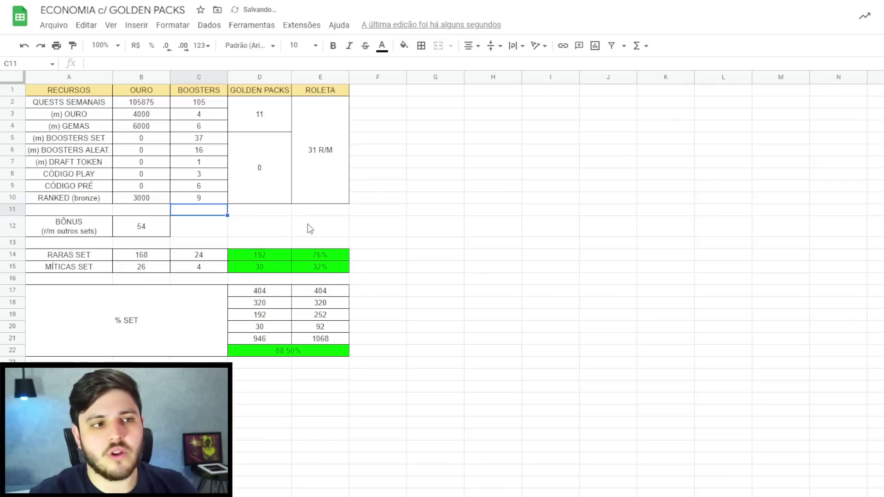
- Undo the last two edits to the gold and booster values in the RANKED (bronze) row
click(371, 229)
key(ctrl+z)
key(ctrl+z)
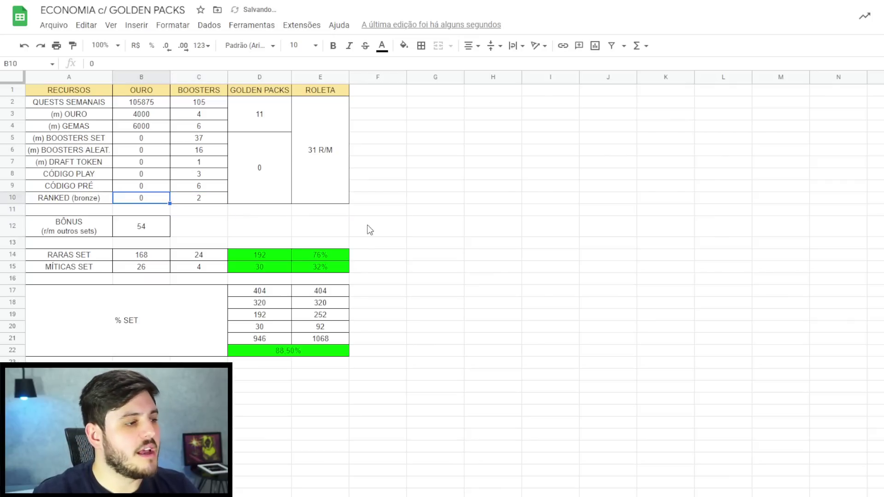
mouse_move(148, 199)
mouse_down()
mouse_move(178, 199)
mouse_move(145, 198)
mouse_up()
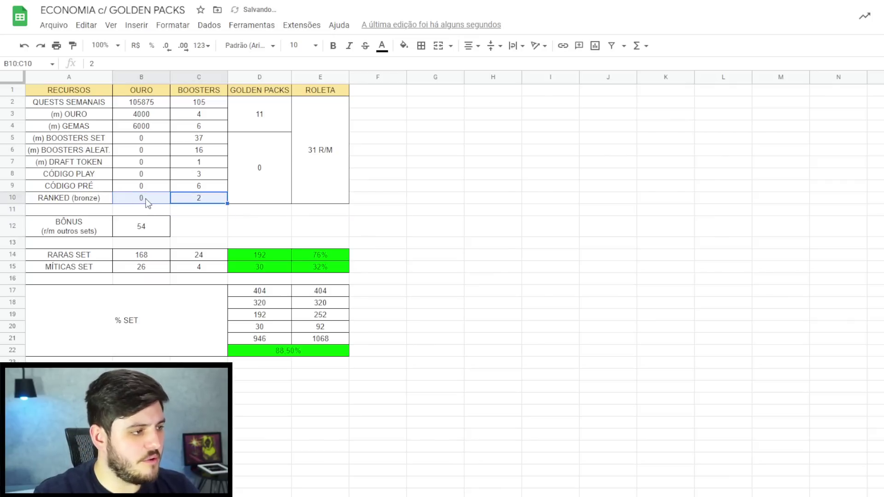
click(462, 188)
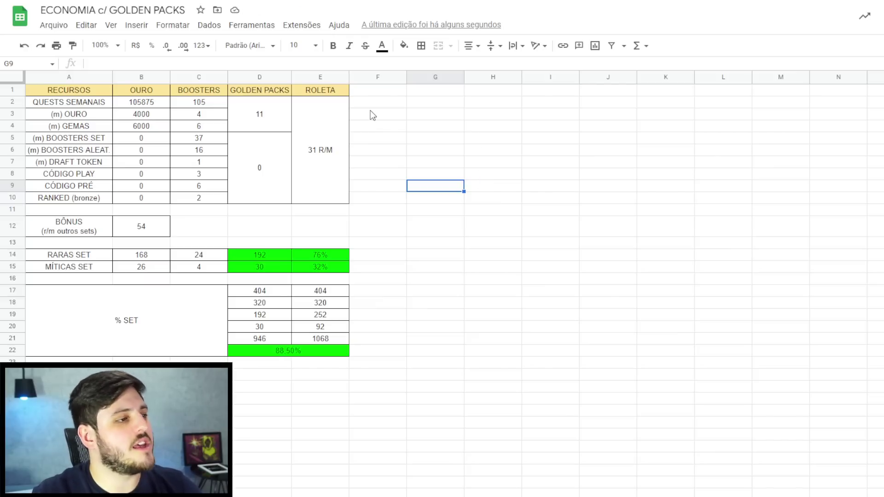
- Review the golden packs total against the boosters column, the ROLETA entry and the BÔNUS value from other sets
click(241, 112)
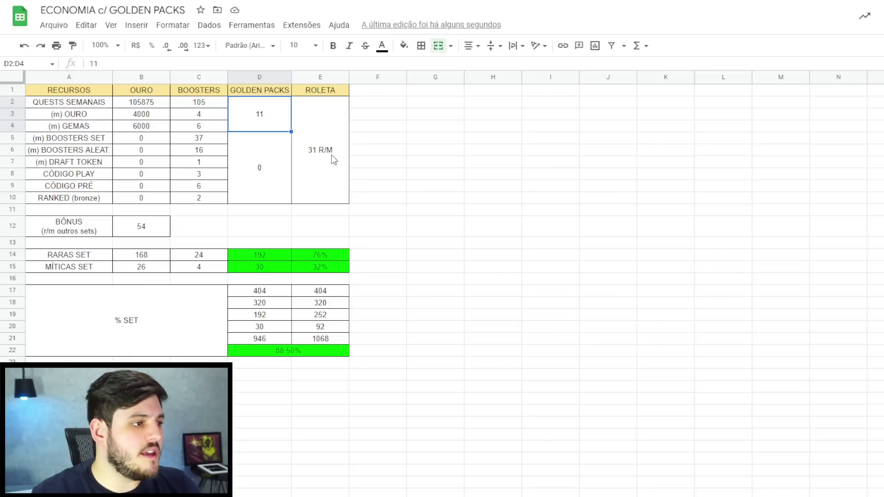
drag(199, 102, 201, 199)
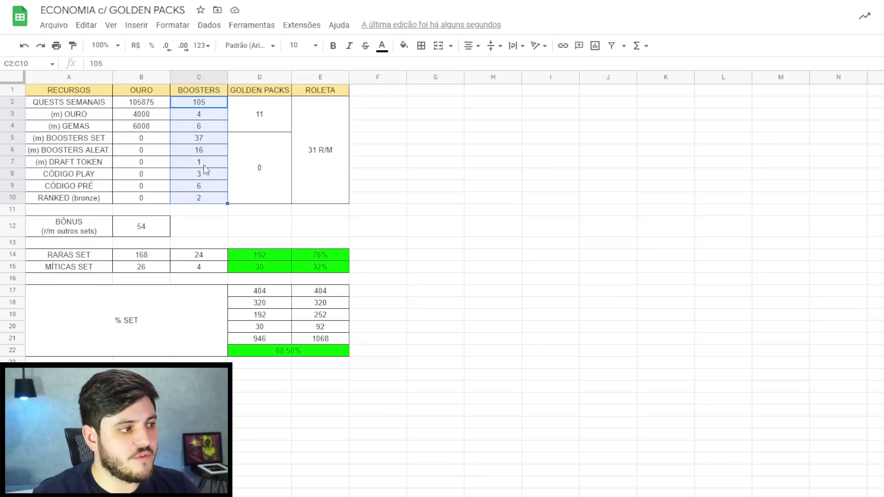
click(304, 167)
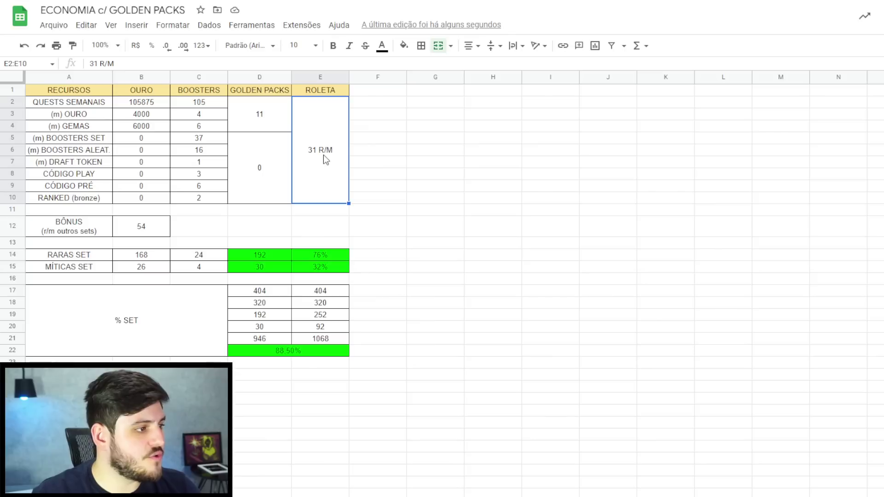
click(140, 231)
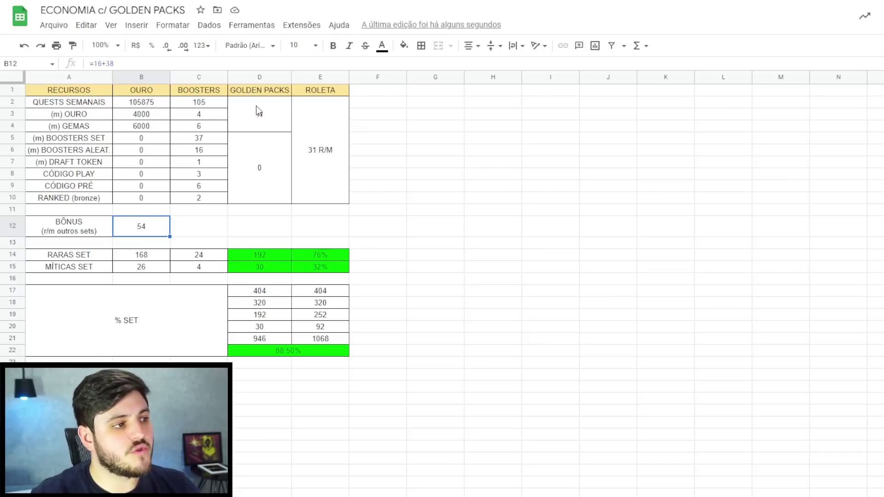
click(240, 115)
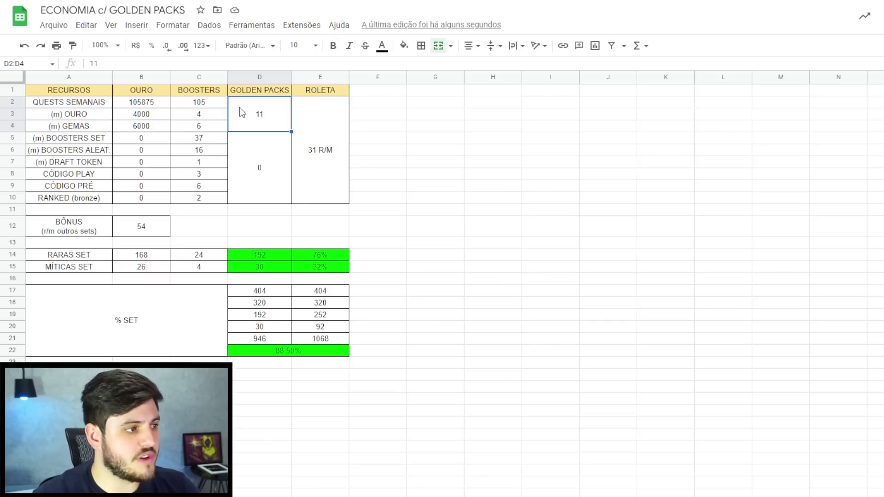
click(198, 150)
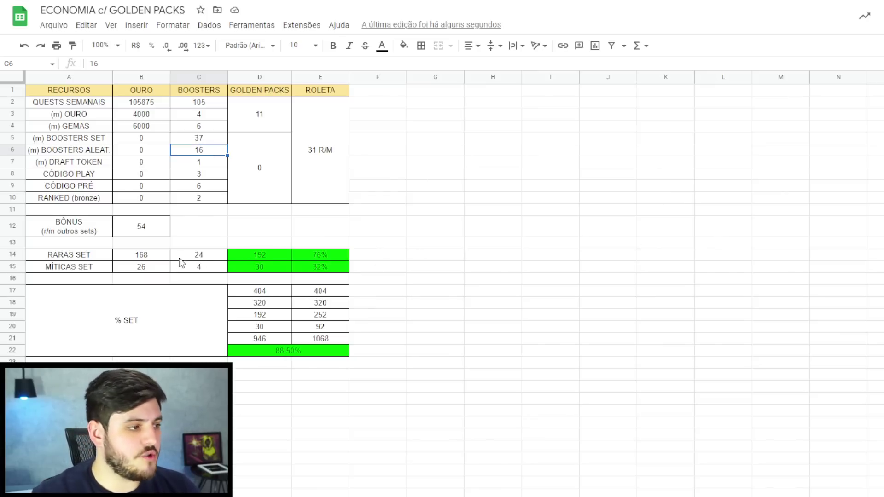
- Examine the RARAS SET and MÍTICAS SET rows, their percentages and the final set completion percentage
drag(62, 256, 212, 259)
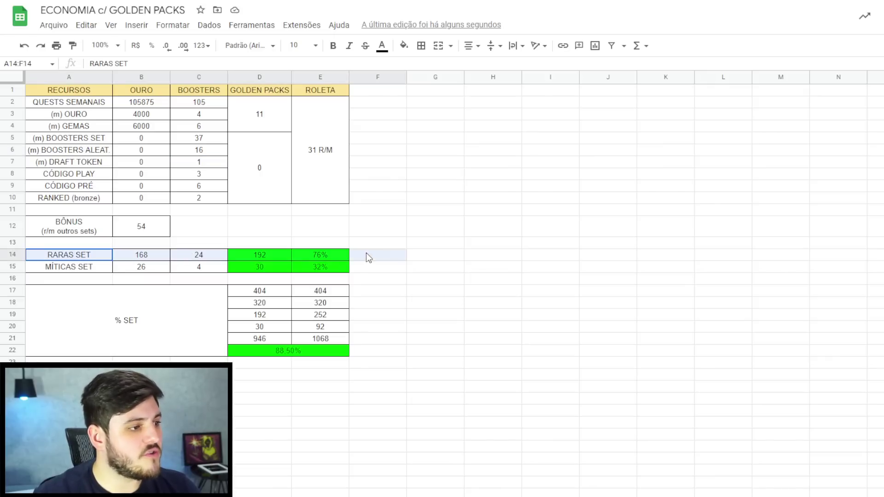
key(Down)
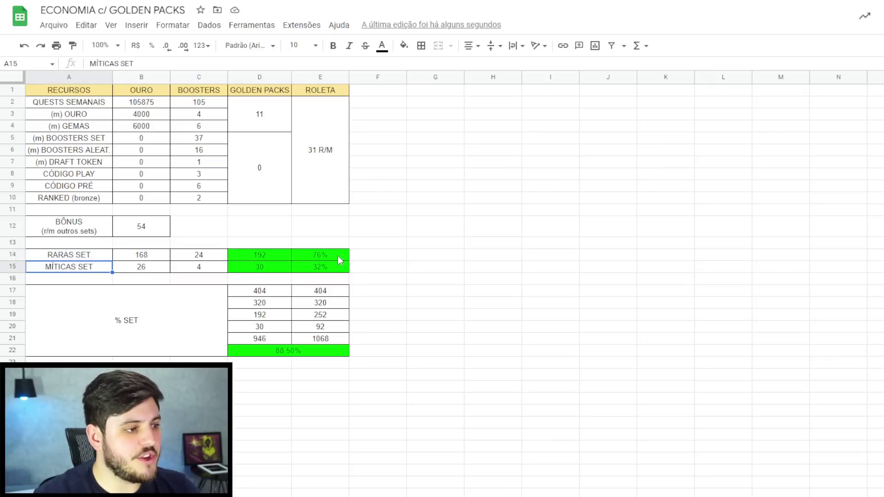
drag(338, 256, 338, 267)
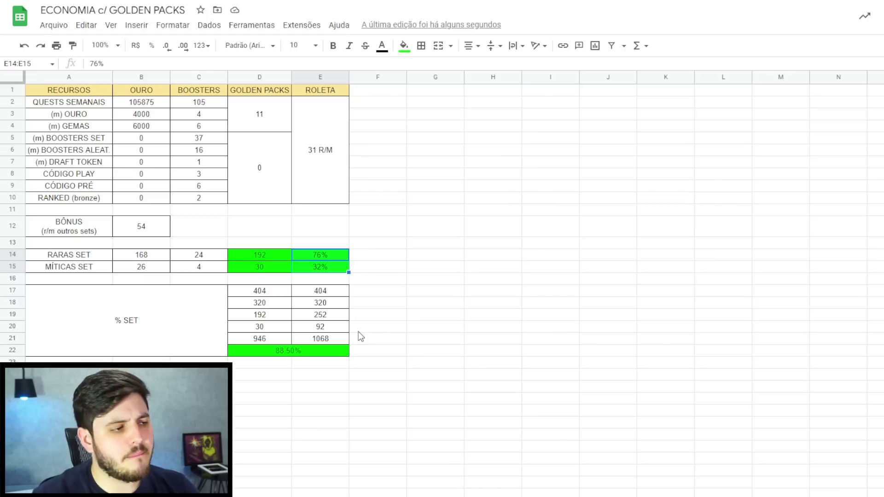
click(310, 354)
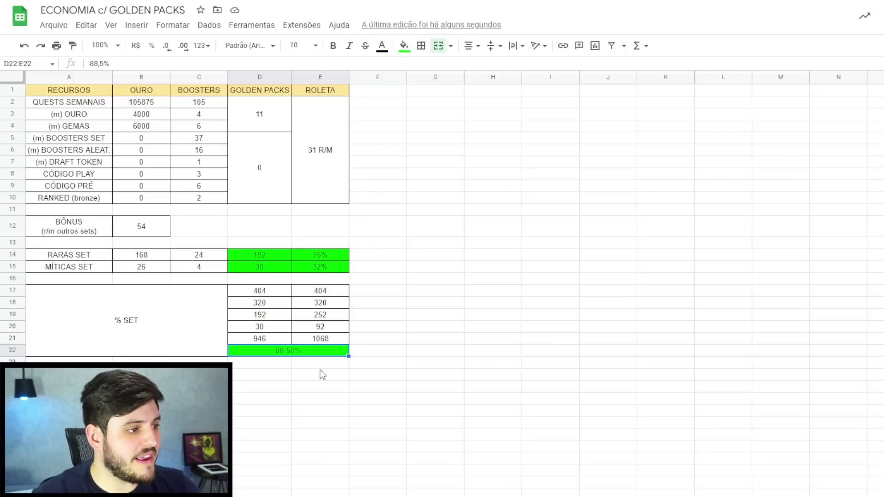
click(458, 317)
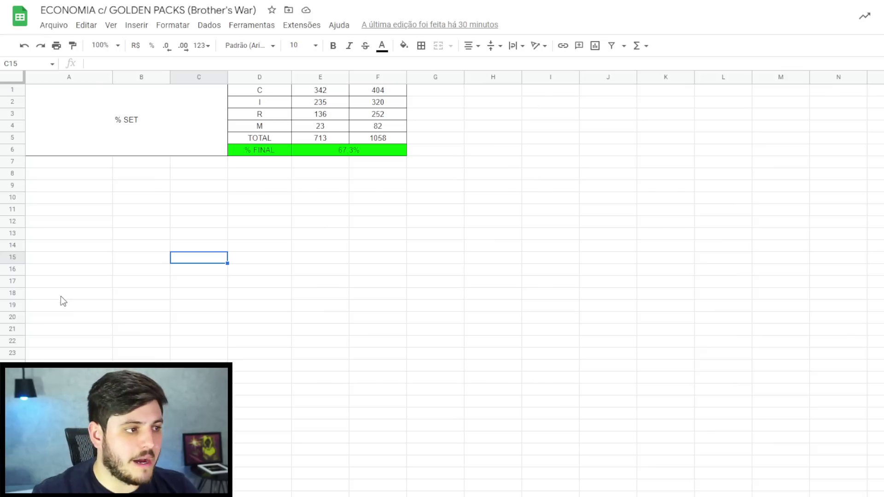
- Examine the final set percentage and compare the obtained C, I, R and M card counts with their set totals
click(391, 151)
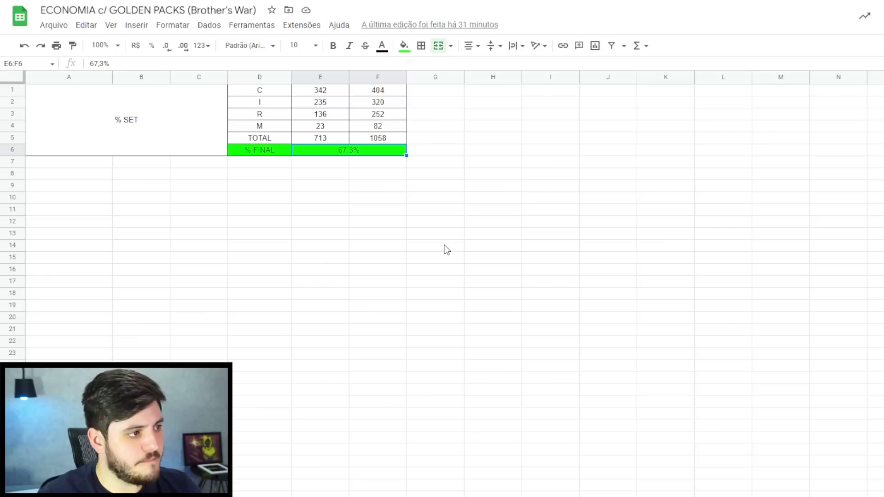
click(322, 94)
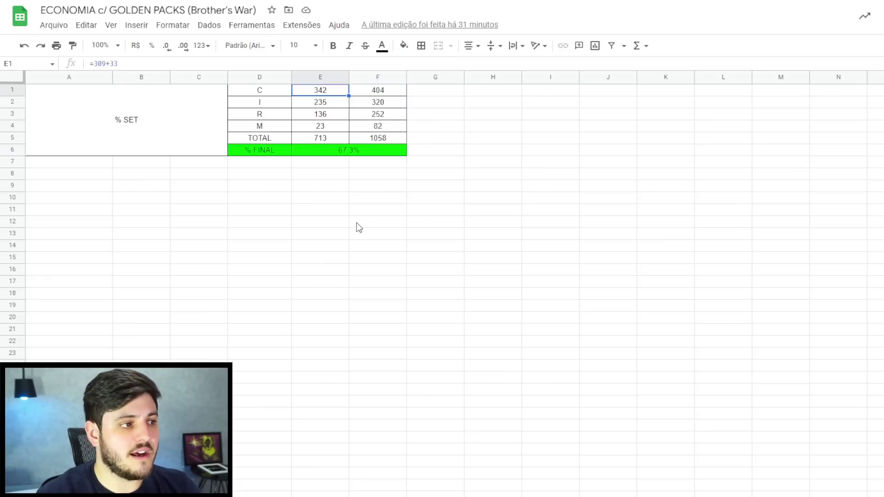
click(394, 92)
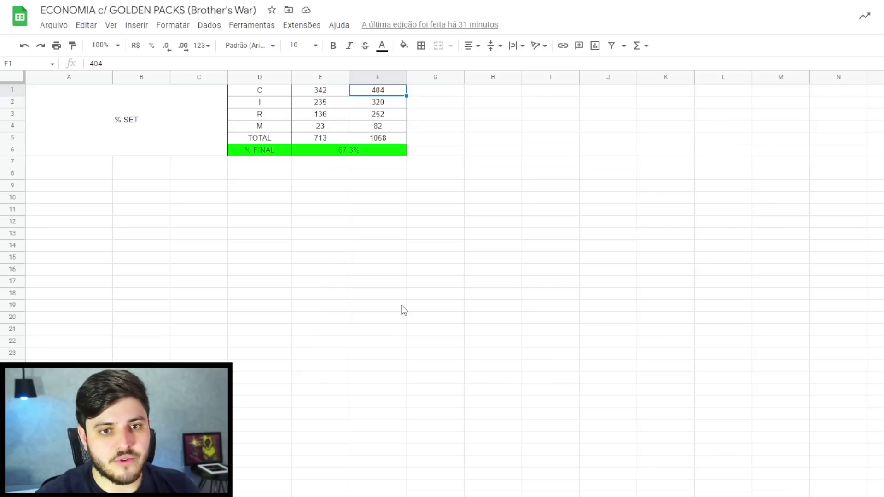
click(325, 102)
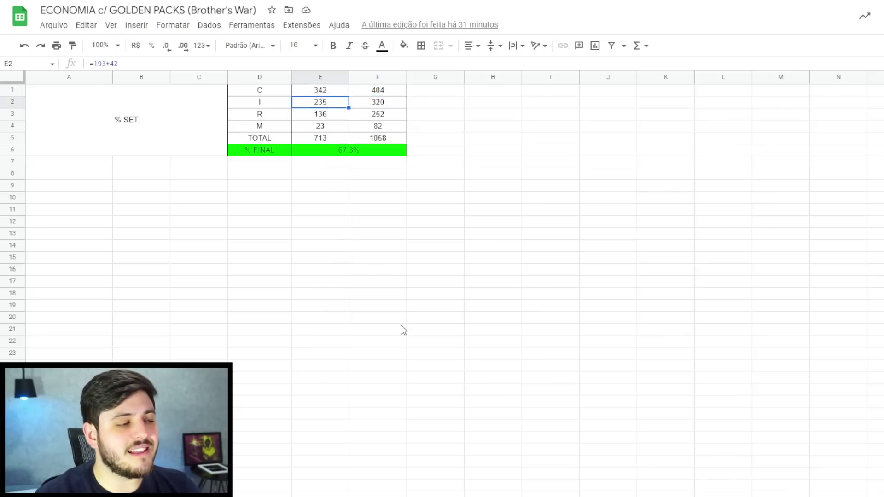
click(393, 104)
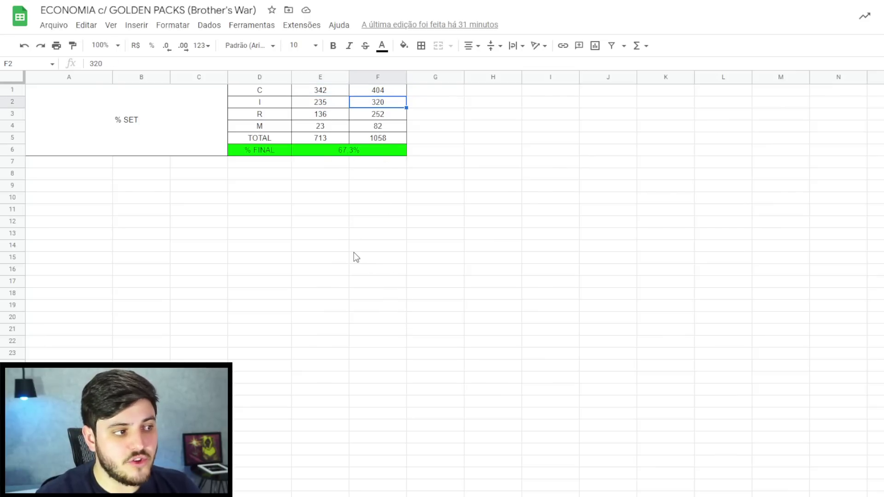
click(339, 114)
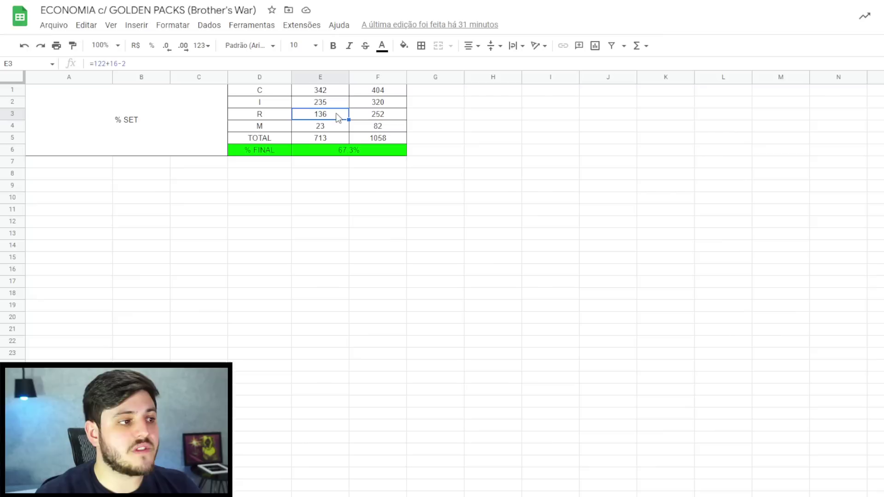
click(397, 119)
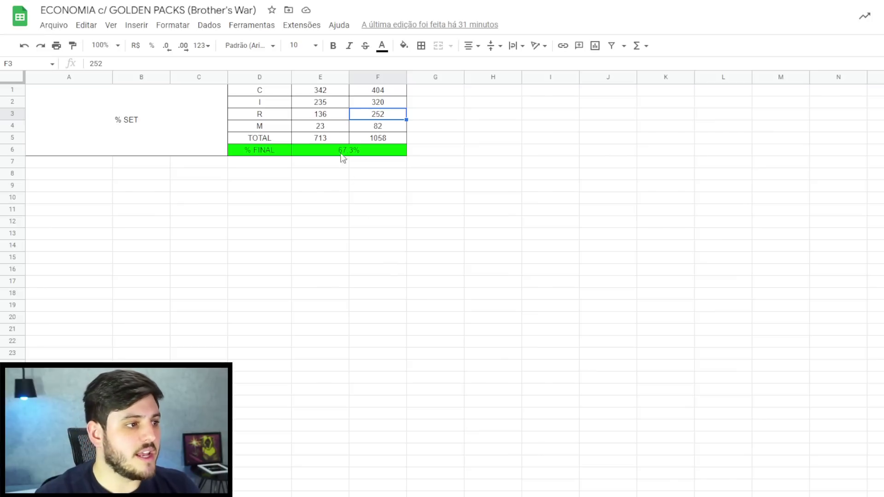
click(333, 130)
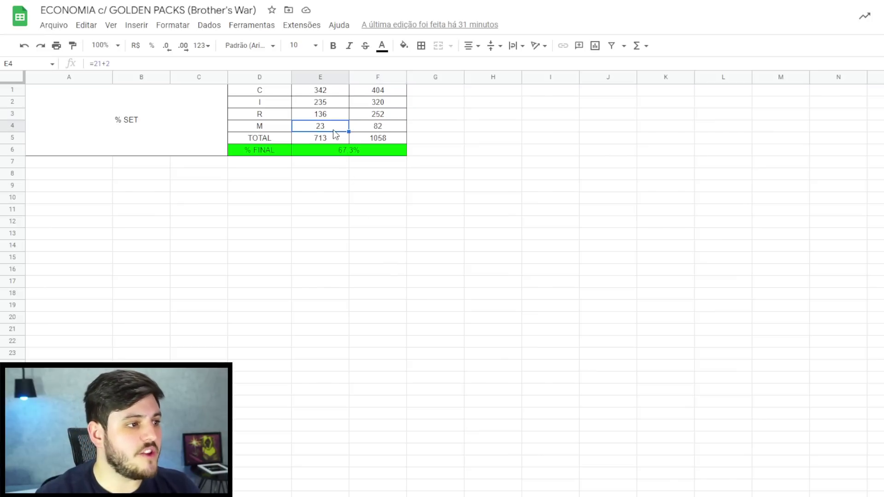
click(390, 126)
click(488, 212)
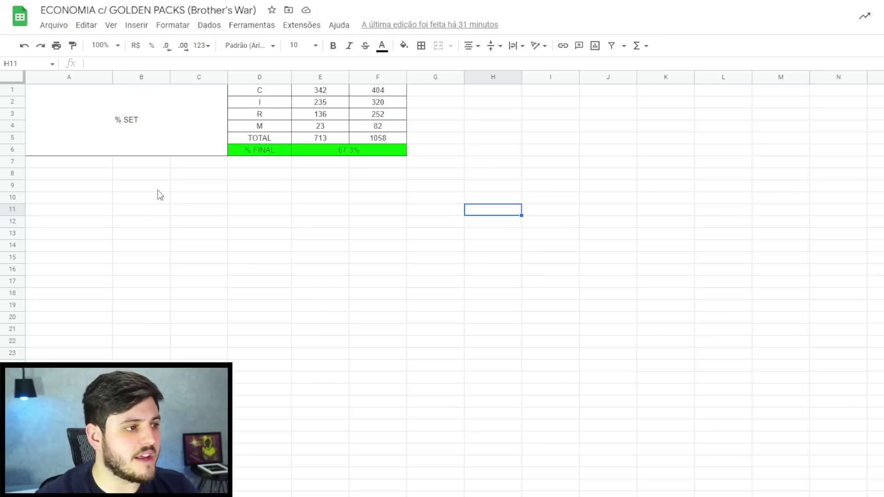
- Recheck the final set percentage alongside the full-set totals for the C and I rarities
click(376, 153)
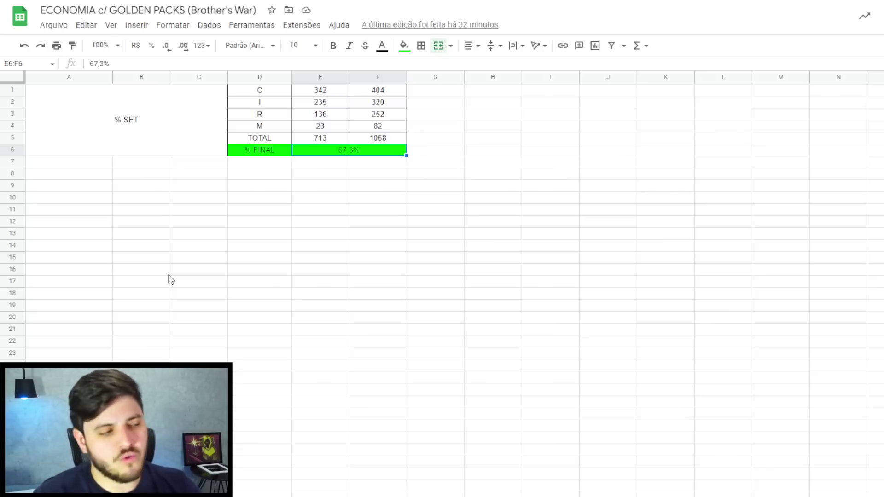
click(375, 91)
click(381, 105)
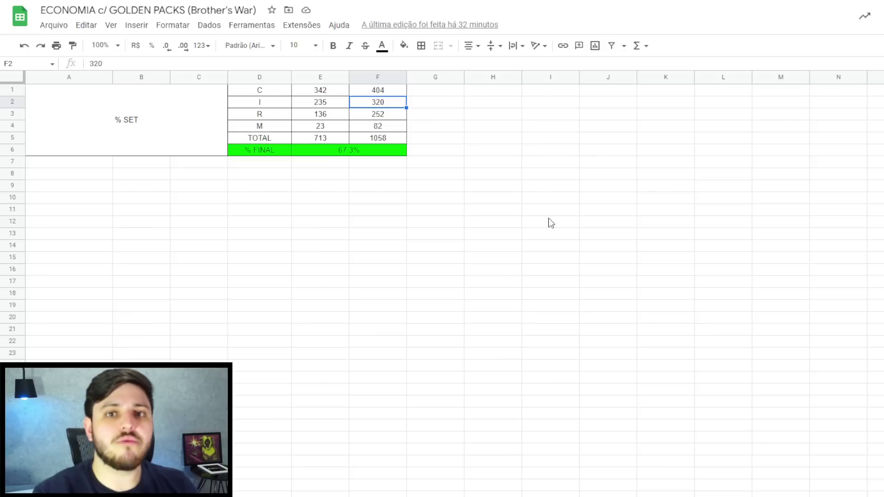
click(330, 152)
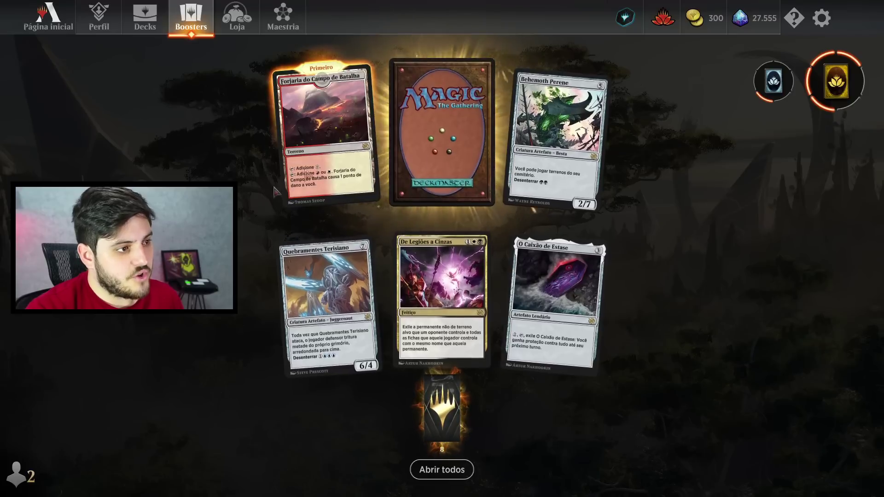
- In Magic: The Gathering Arena, inspect the Forjaria do Campo de Batalha and O Caixão de Estase cards from the opened golden pack
mouse_move(456, 328)
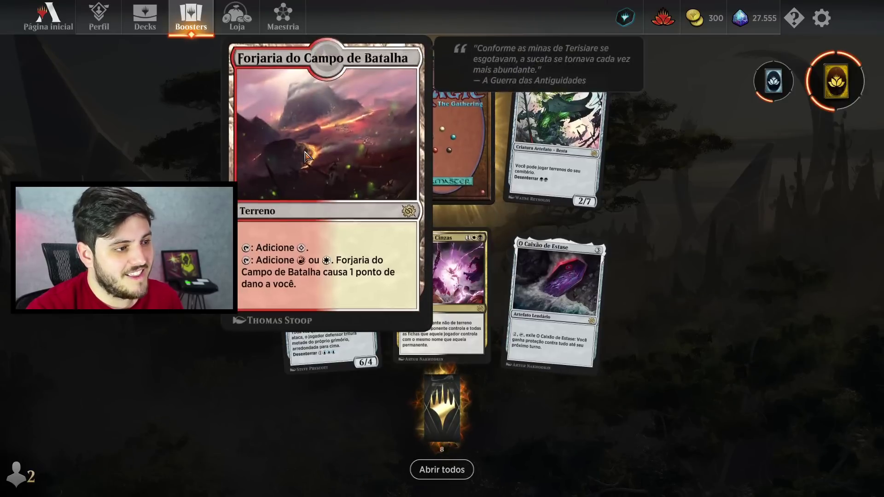
mouse_move(331, 102)
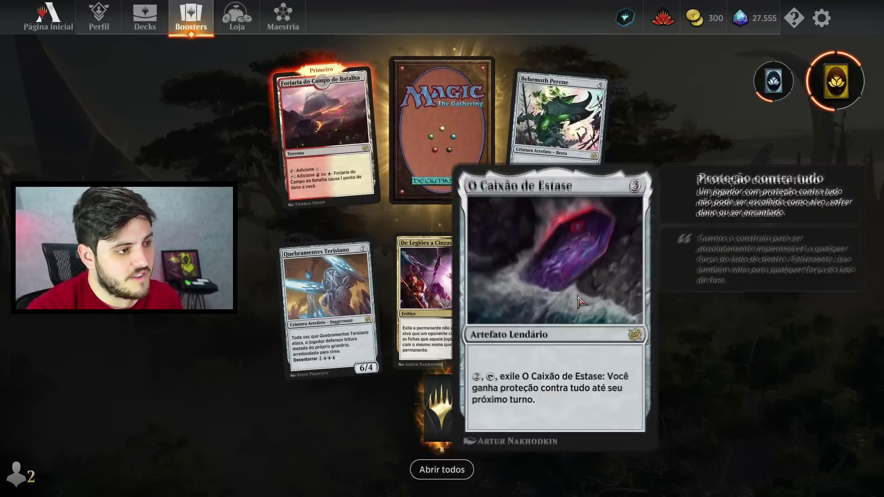